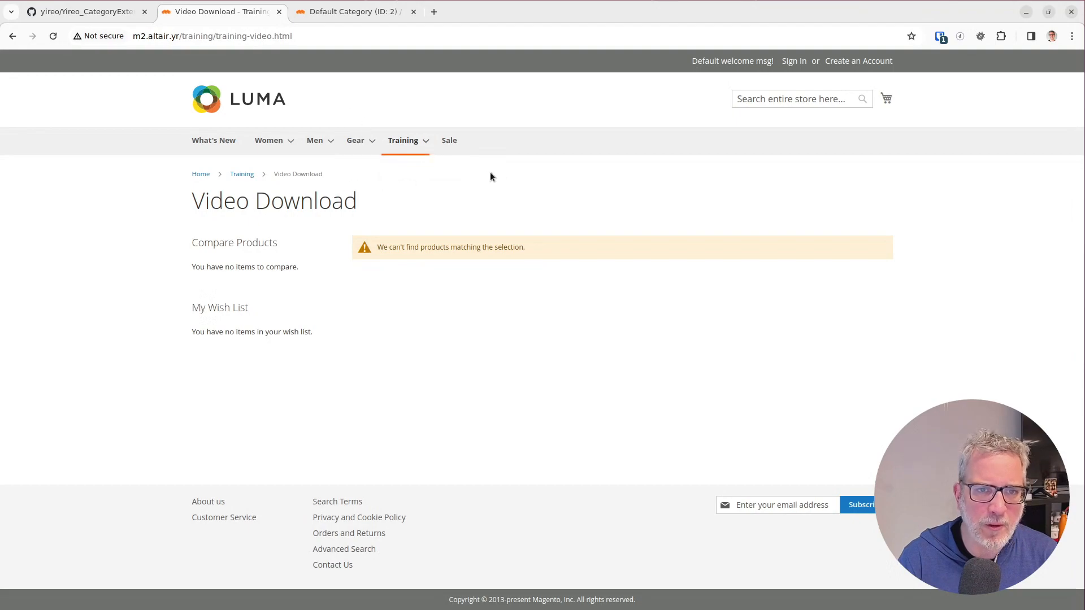
- Review the available Display Mode options in the Default Category's display settings
mouse_move(351, 142)
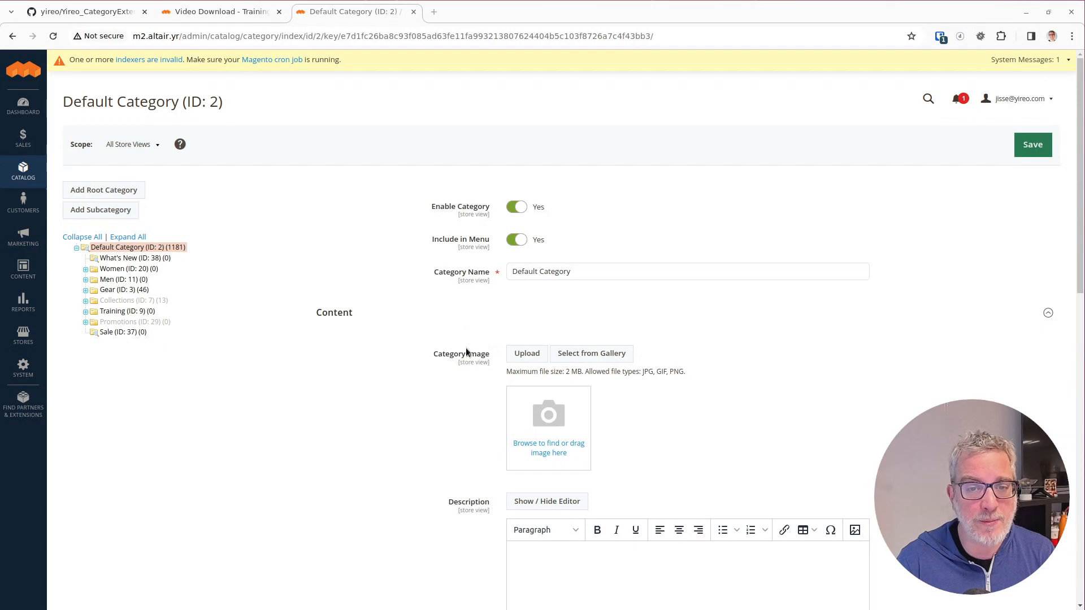
scroll(469, 343, "down", 10)
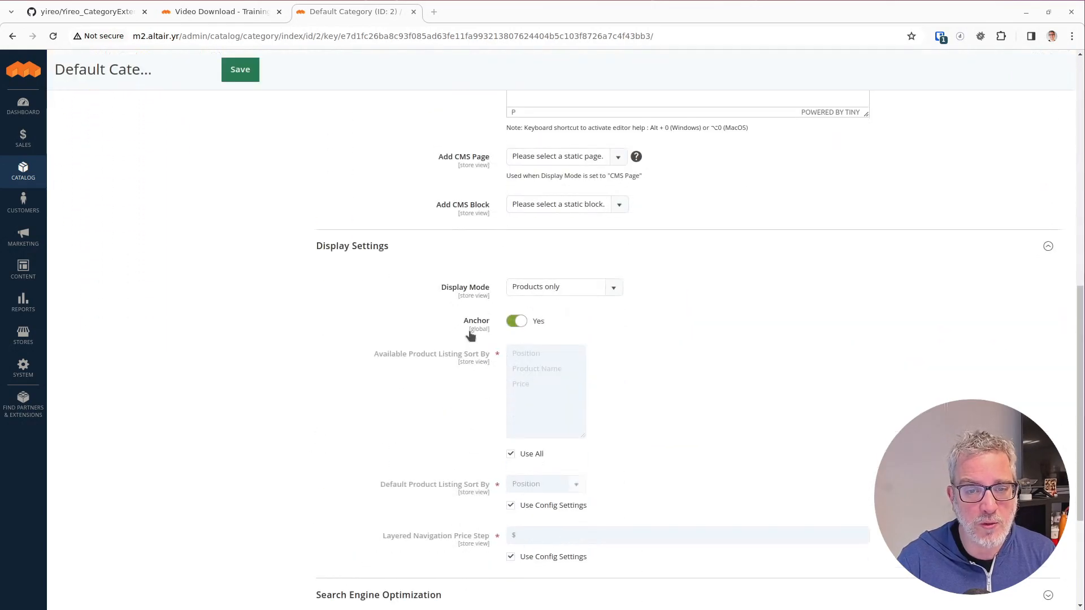
scroll(469, 335, "down", 1)
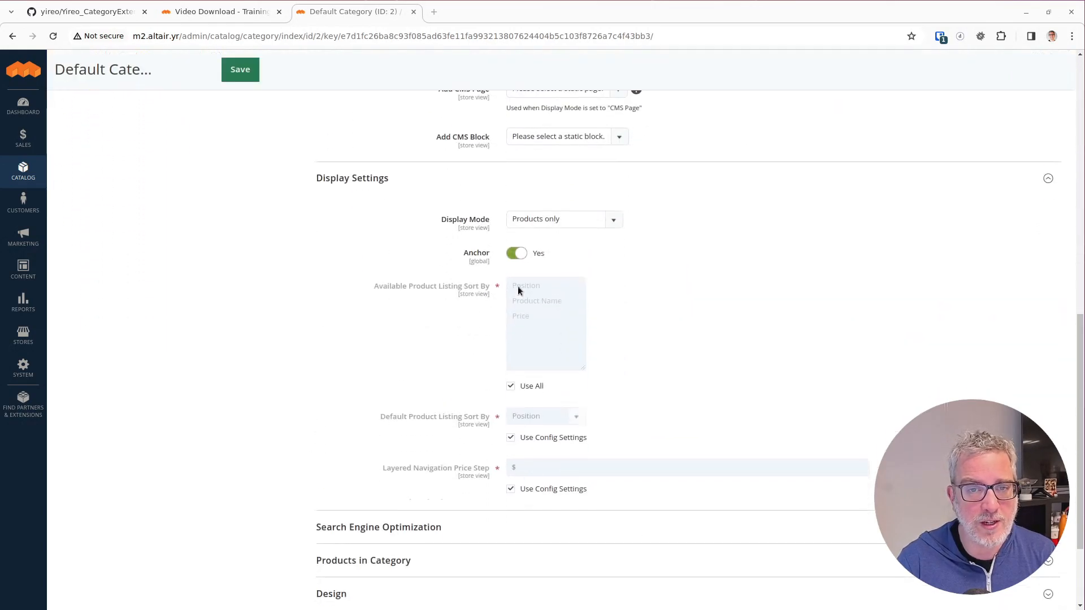
left_click(598, 221)
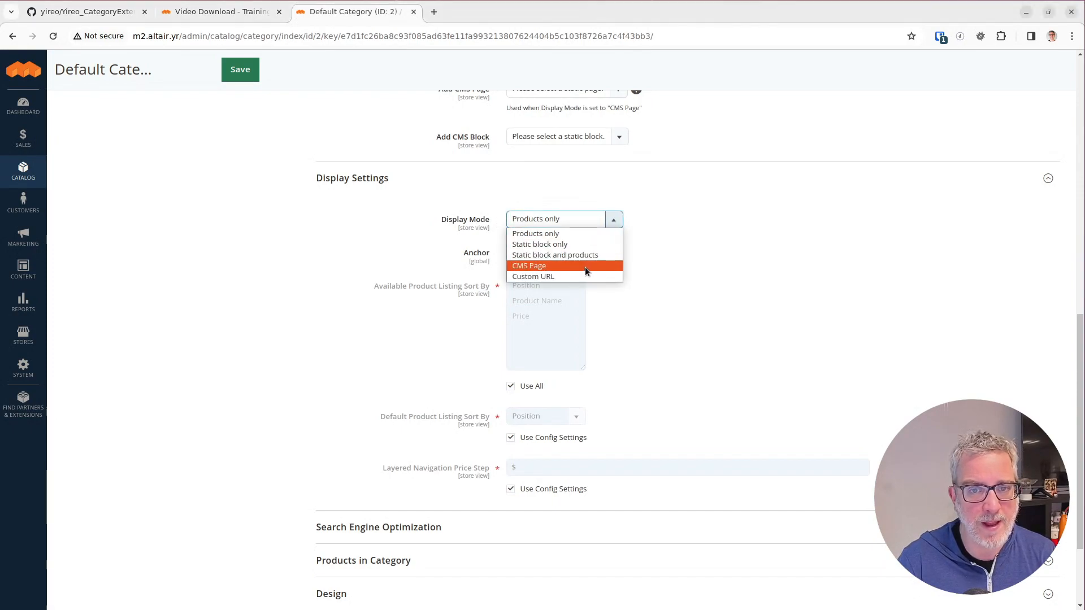
scroll(719, 255, "up", 4)
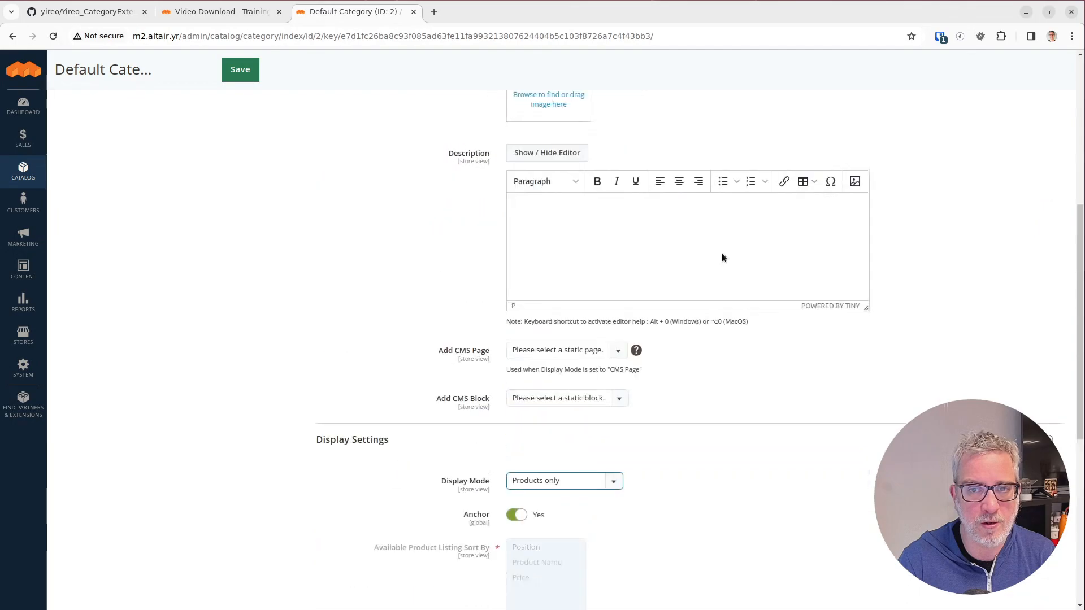
scroll(721, 252, "up", 5)
- Add a subcategory under Default Category and name it Customer Service
left_click(111, 210)
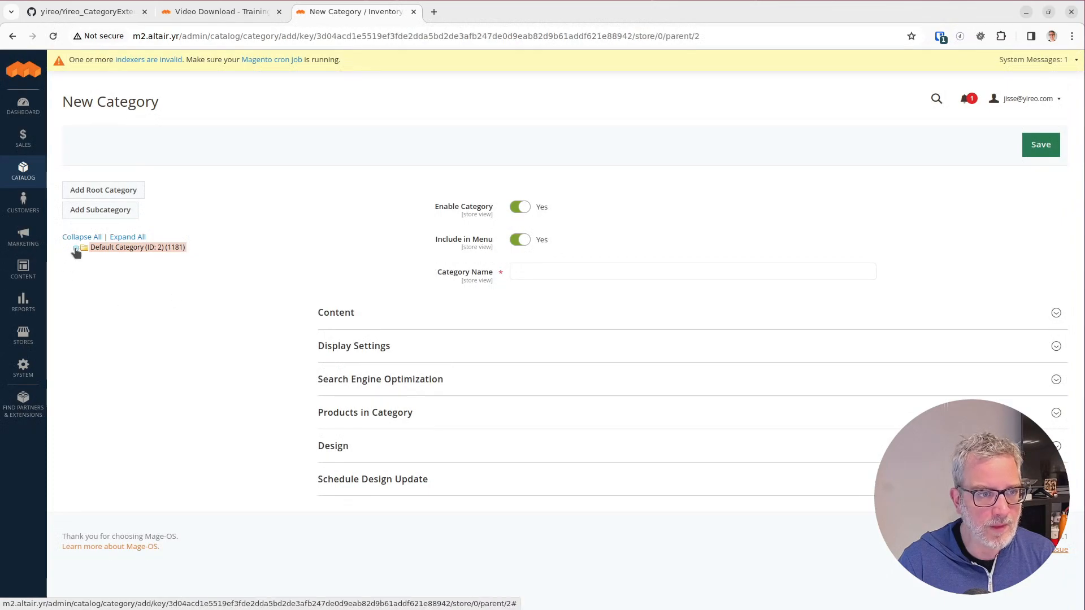
left_click(76, 248)
left_click(539, 273)
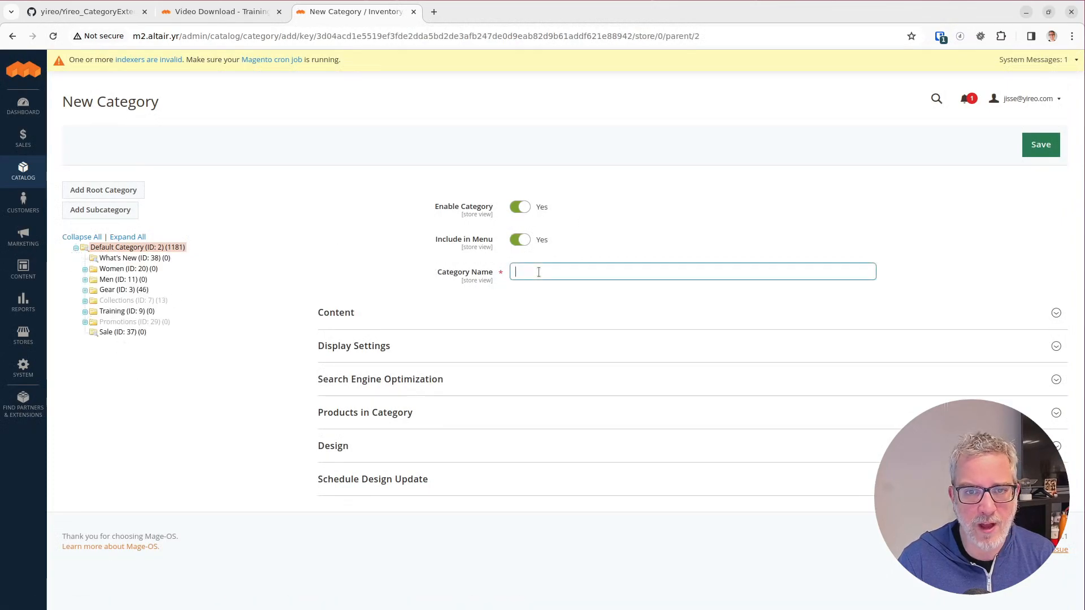
type("Customer Service")
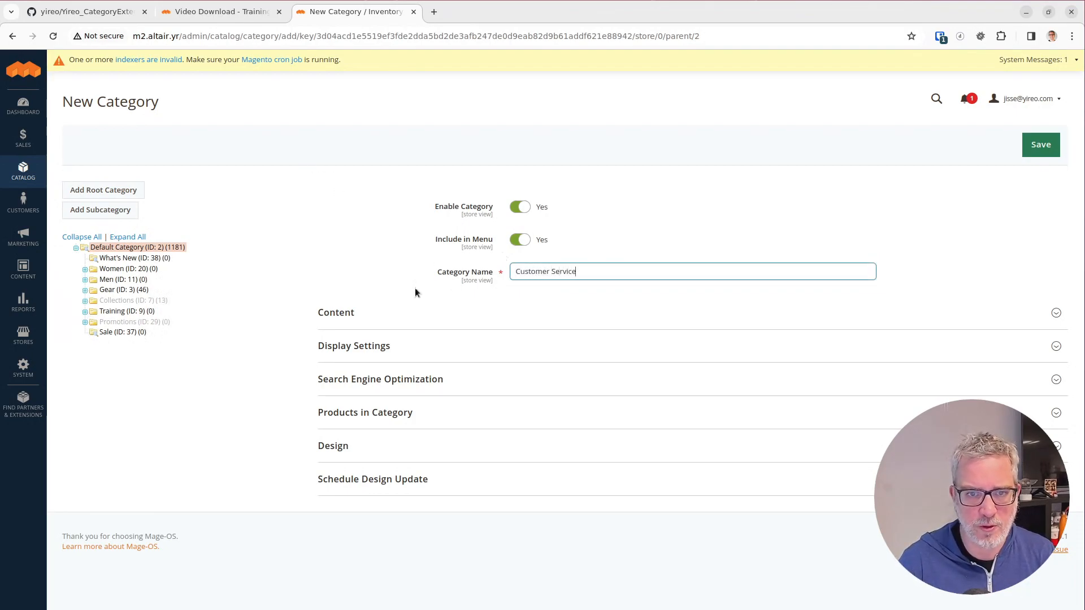
- Set the new Customer Service category's display mode to CMS Page
left_click(356, 314)
left_click(356, 315)
left_click(354, 346)
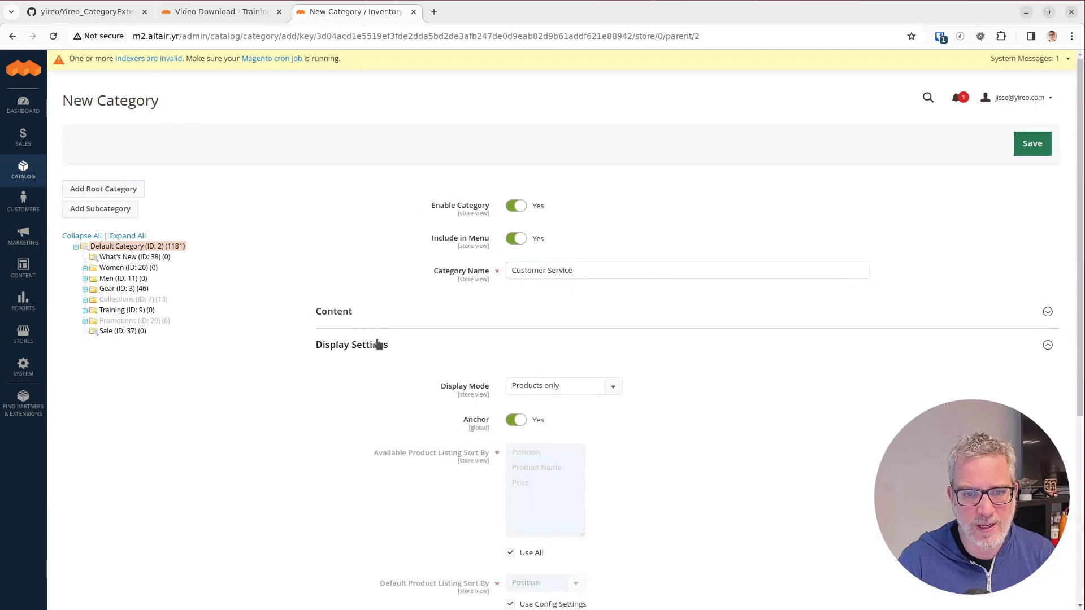
scroll(376, 344, "down", 3)
left_click(557, 252)
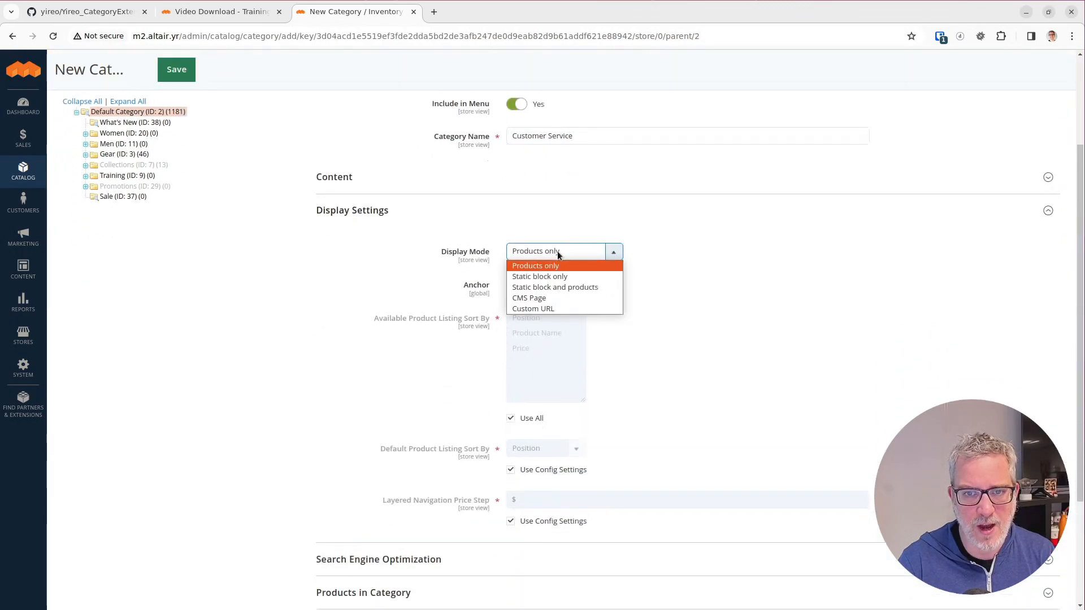
left_click(548, 299)
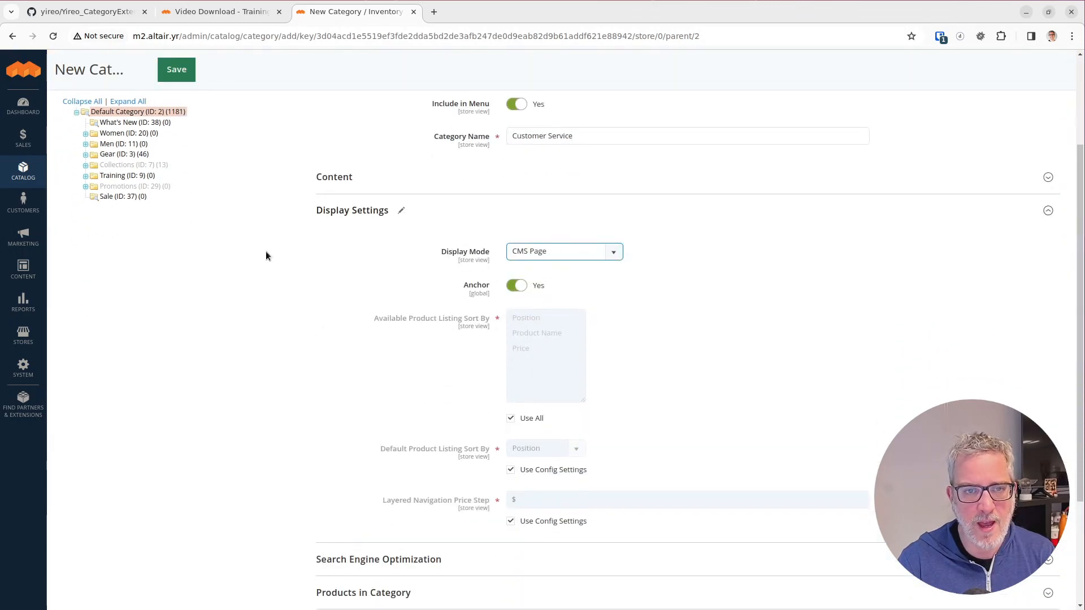
- Assign the Customer Service CMS page to the category's content and save the category
left_click(359, 179)
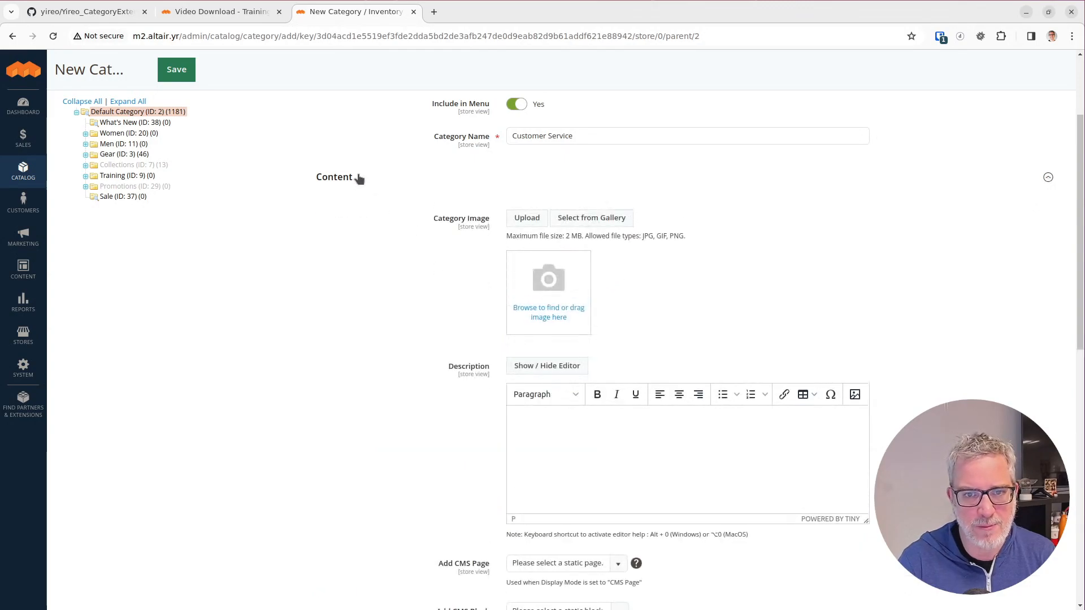
scroll(387, 240, "down", 5)
scroll(394, 241, "down", 3)
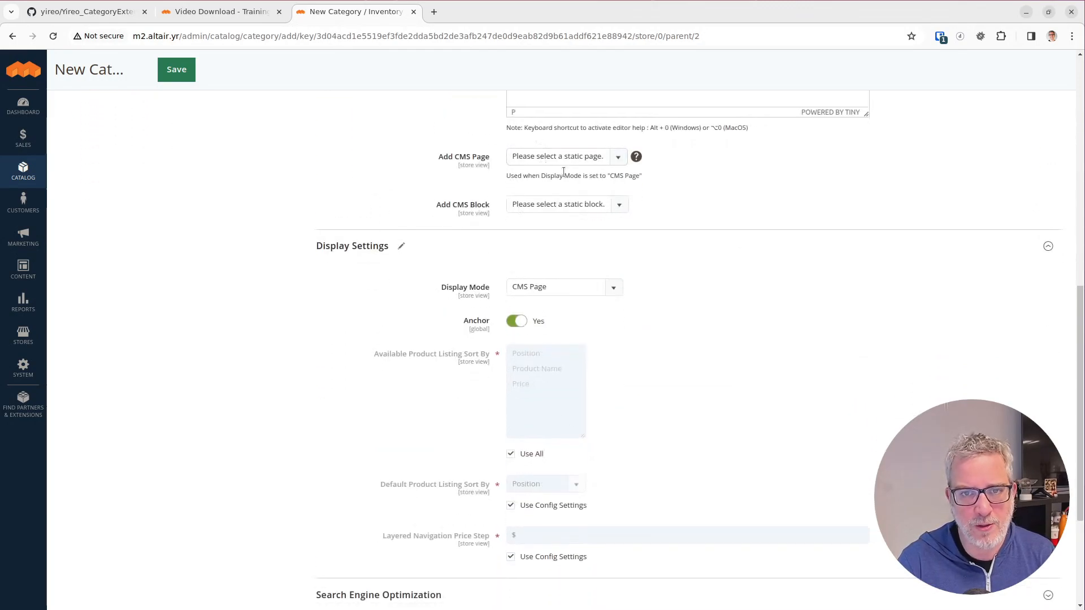
scroll(497, 173, "up", 3)
left_click(548, 291)
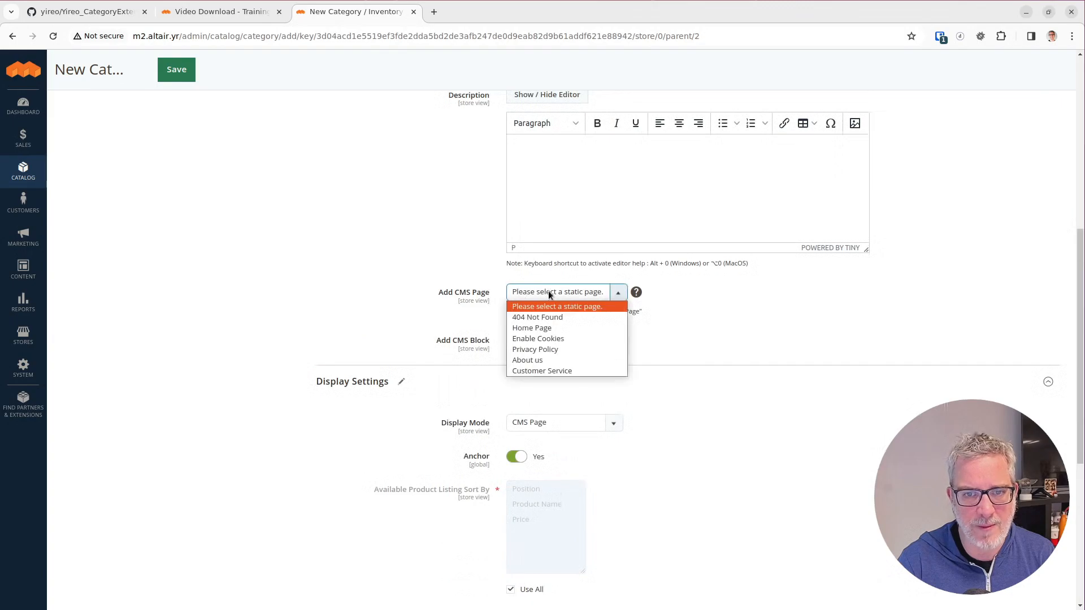
left_click(565, 371)
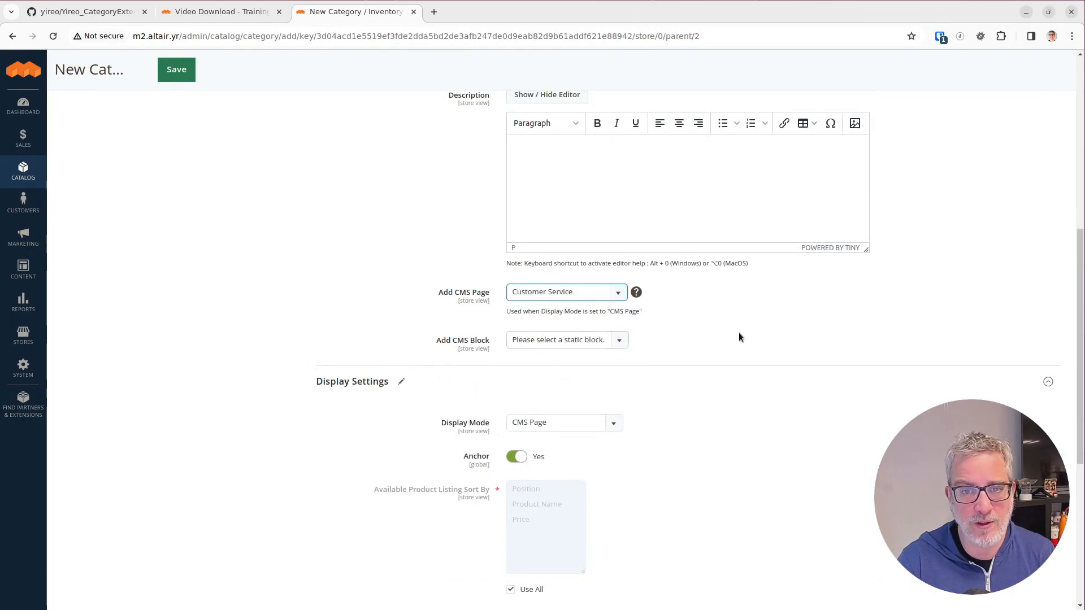
scroll(740, 334, "up", 3)
scroll(996, 315, "up", 6)
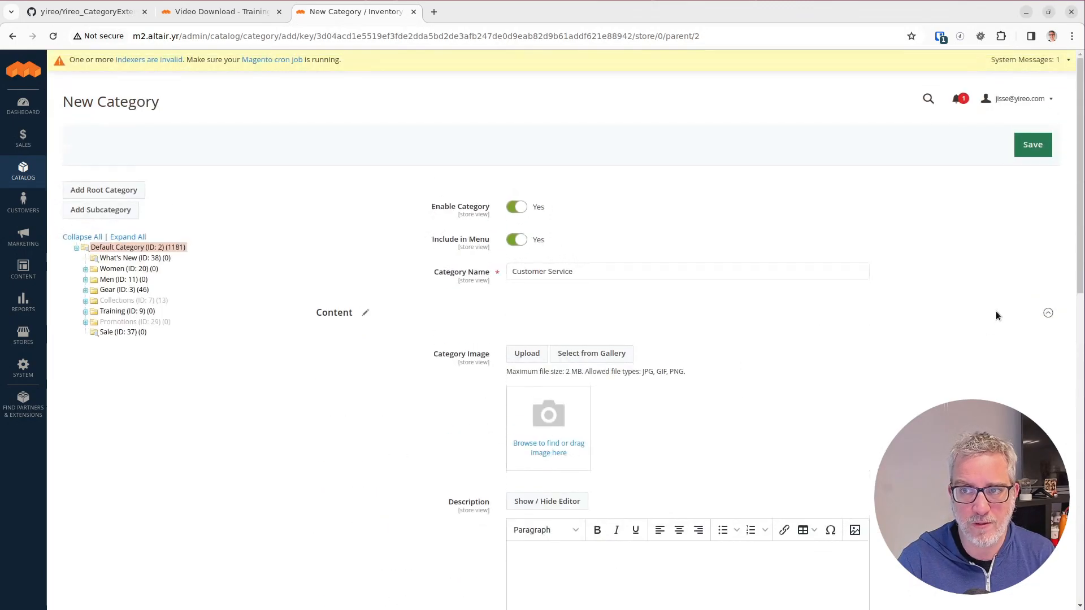
left_click(1034, 145)
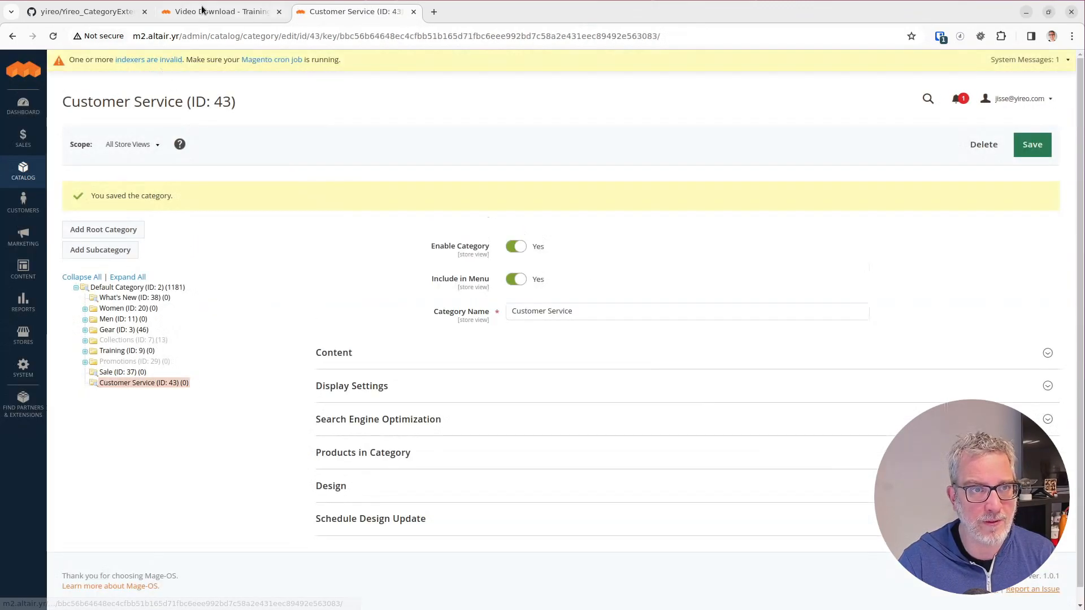
- Reload the storefront and open Customer Service from its main navigation to check the linked page
left_click(257, 20)
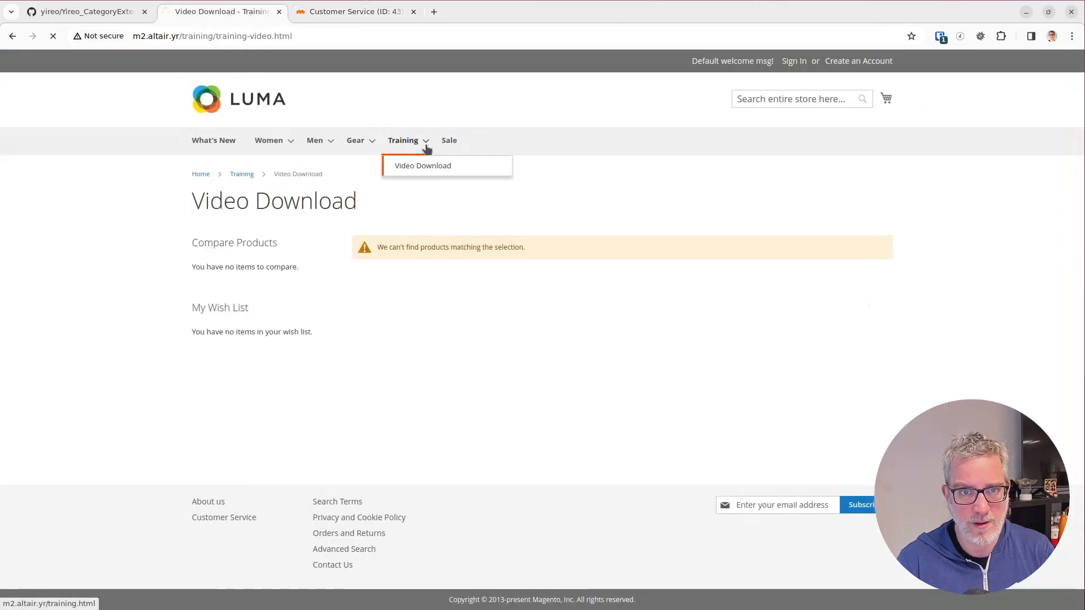
key("ctrl+r")
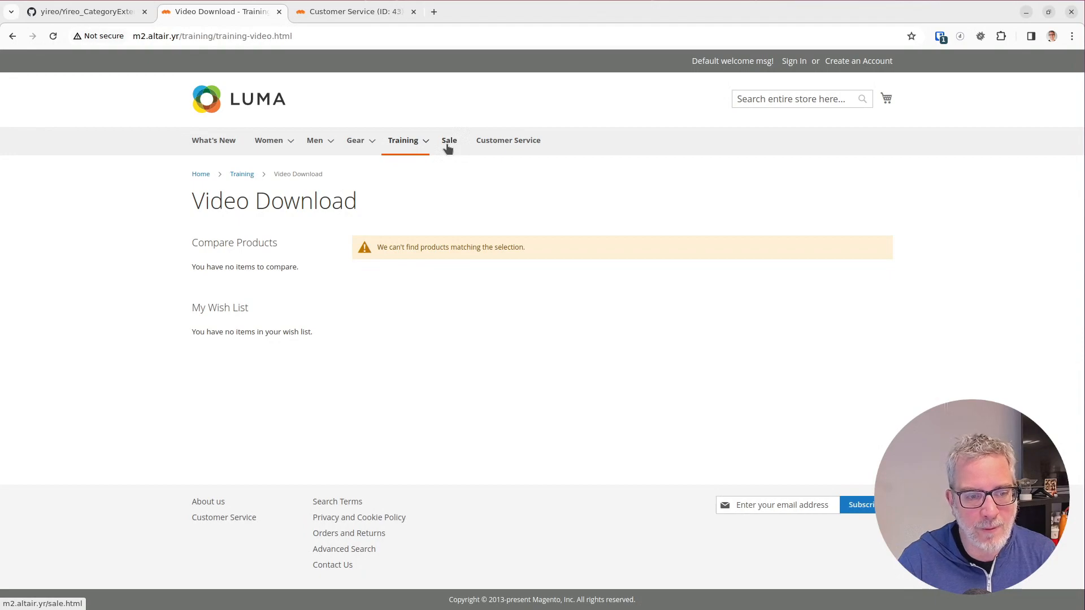
left_click(521, 146)
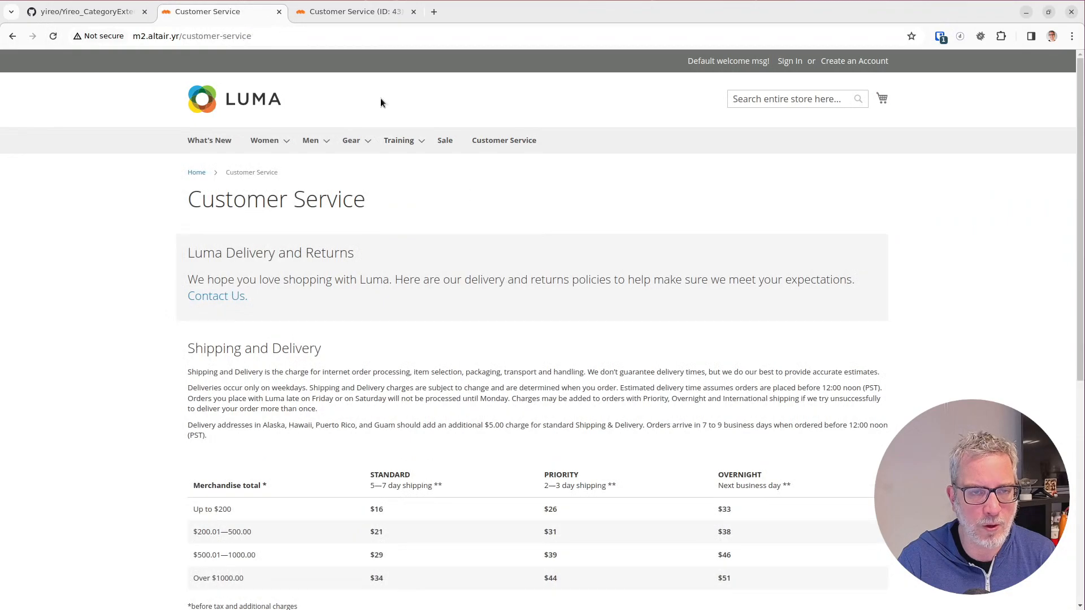
- Return to the category admin and add a subcategory named Yireo under Customer Service
left_click(333, 10)
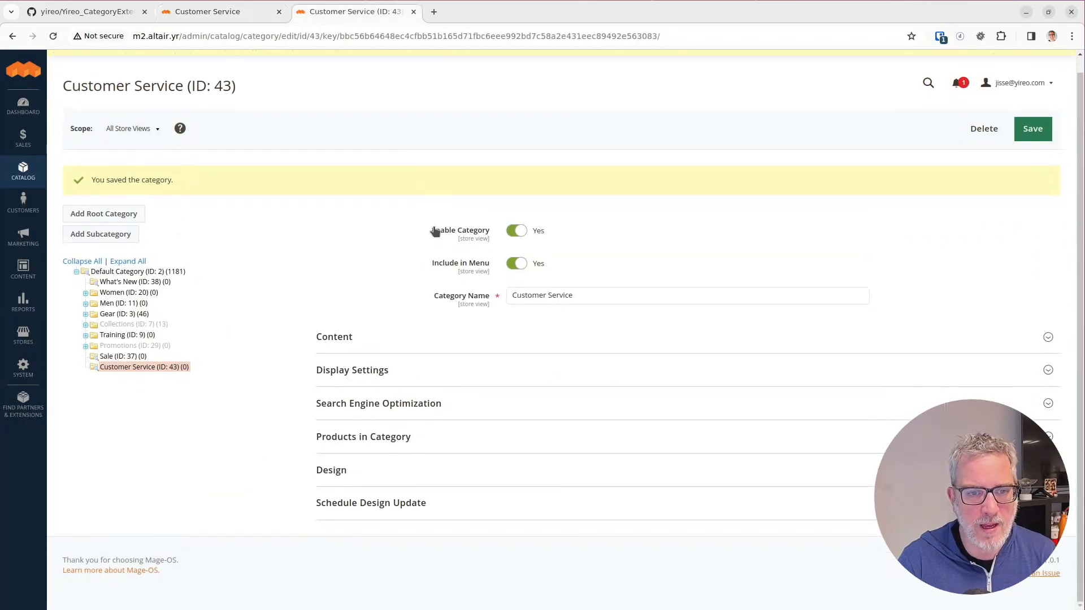
left_click(111, 234)
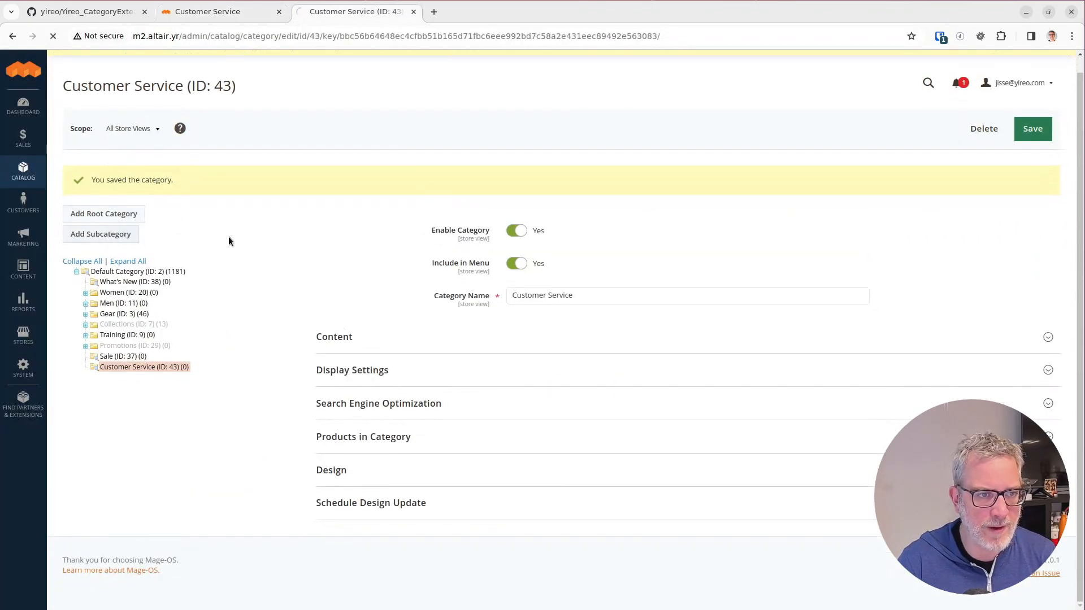
left_click(528, 271)
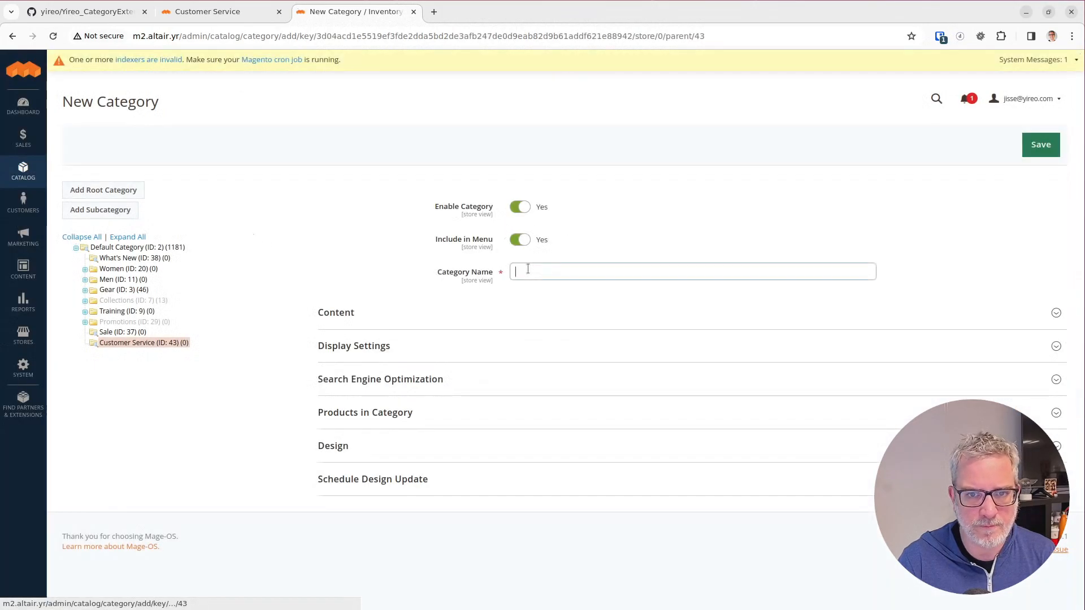
type("Yireo")
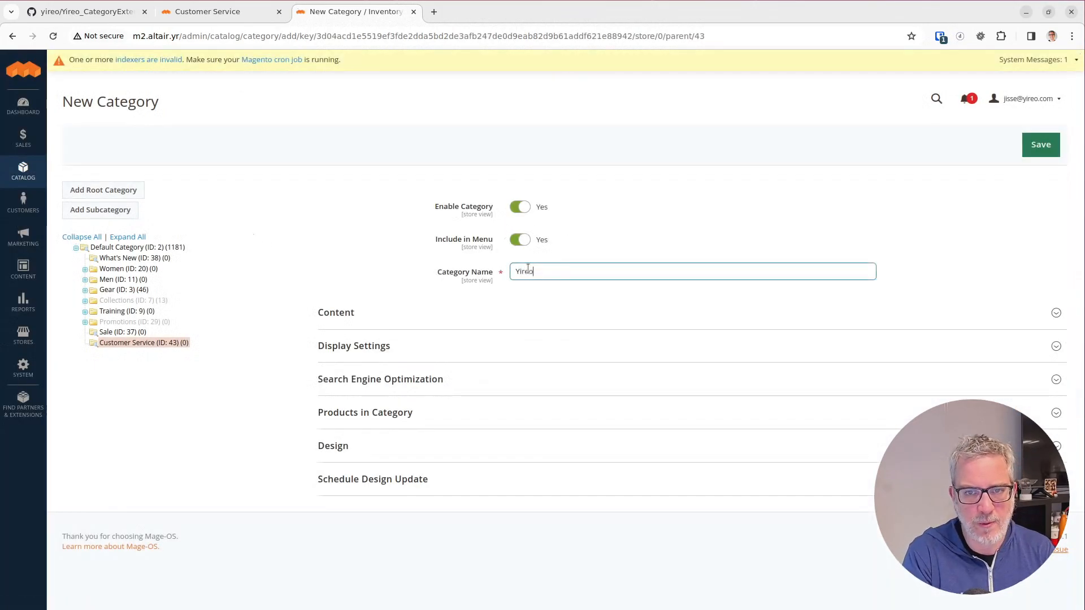
- Set the Yireo category's display mode to Custom URL
left_click(412, 347)
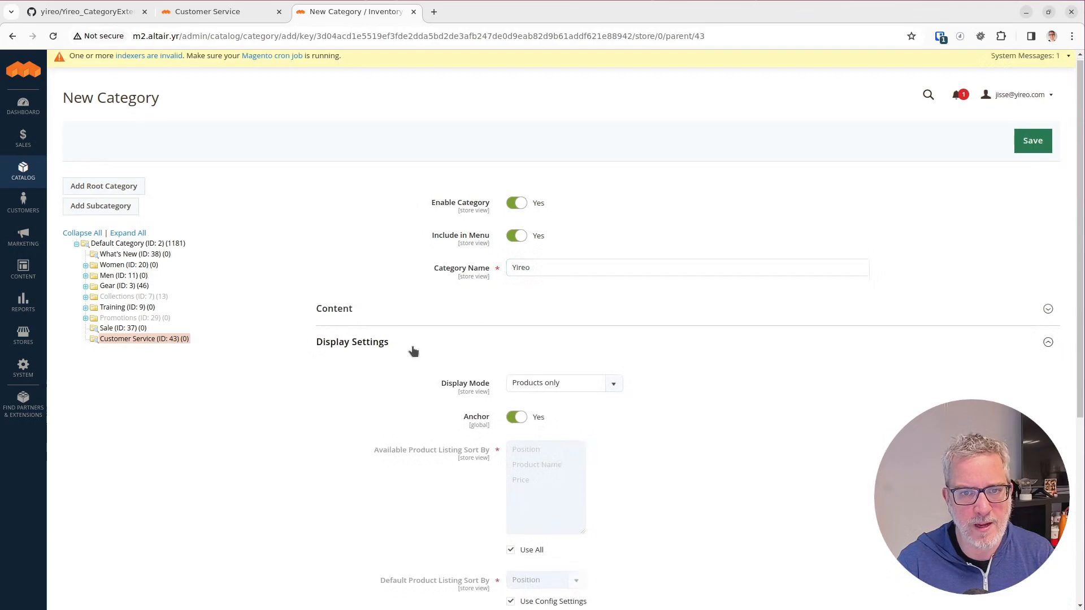
scroll(412, 351, "down", 3)
left_click(576, 251)
left_click(551, 311)
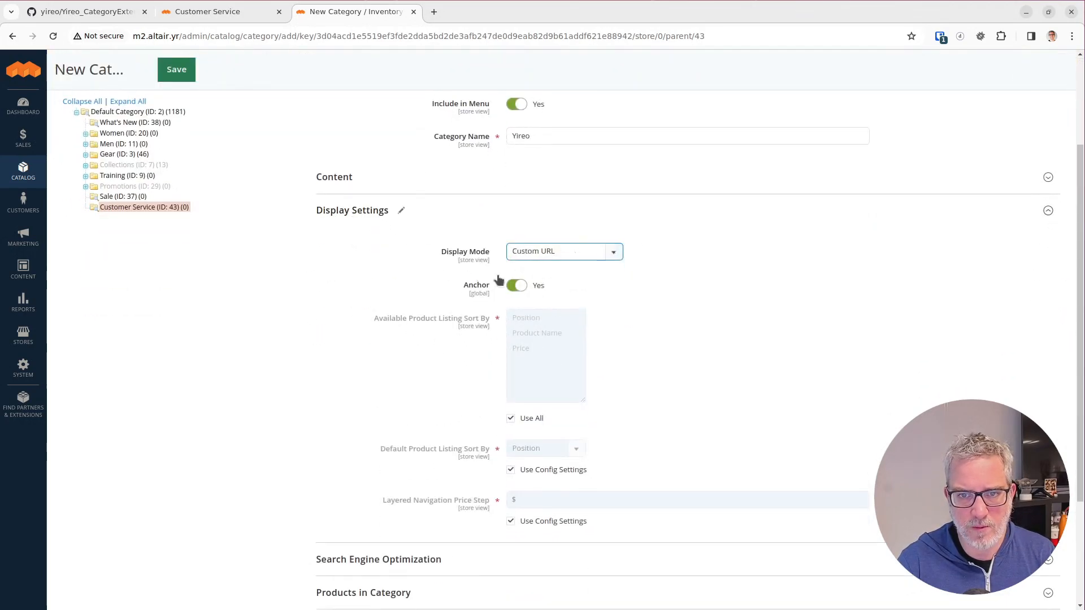
- Look through the Yireo category's content settings for a custom URL field
left_click(334, 176)
left_click(334, 177)
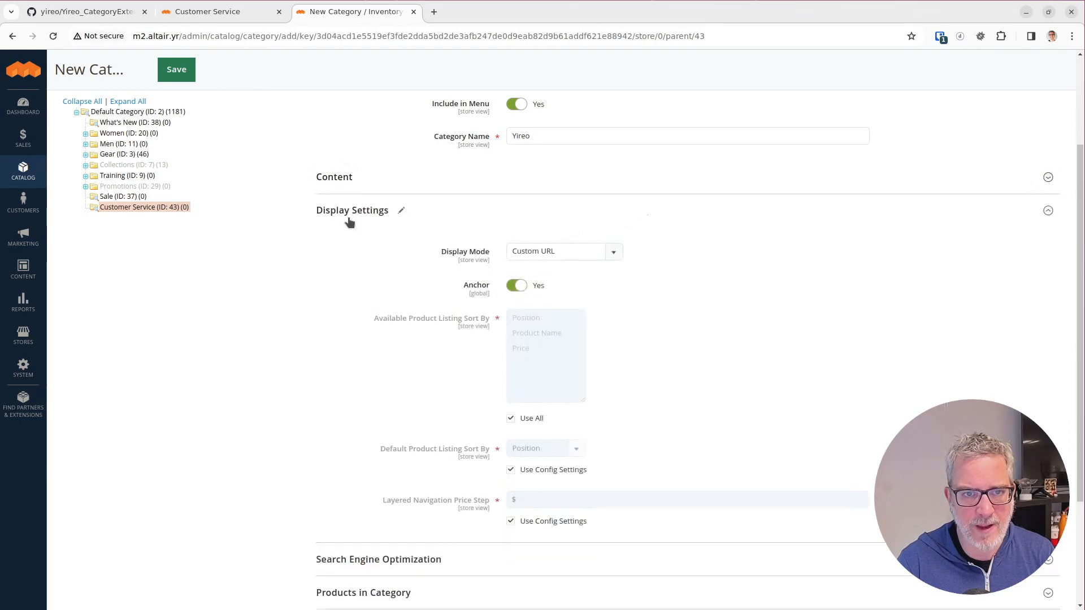
left_click(340, 178)
scroll(530, 417, "down", 1)
scroll(530, 417, "down", 5)
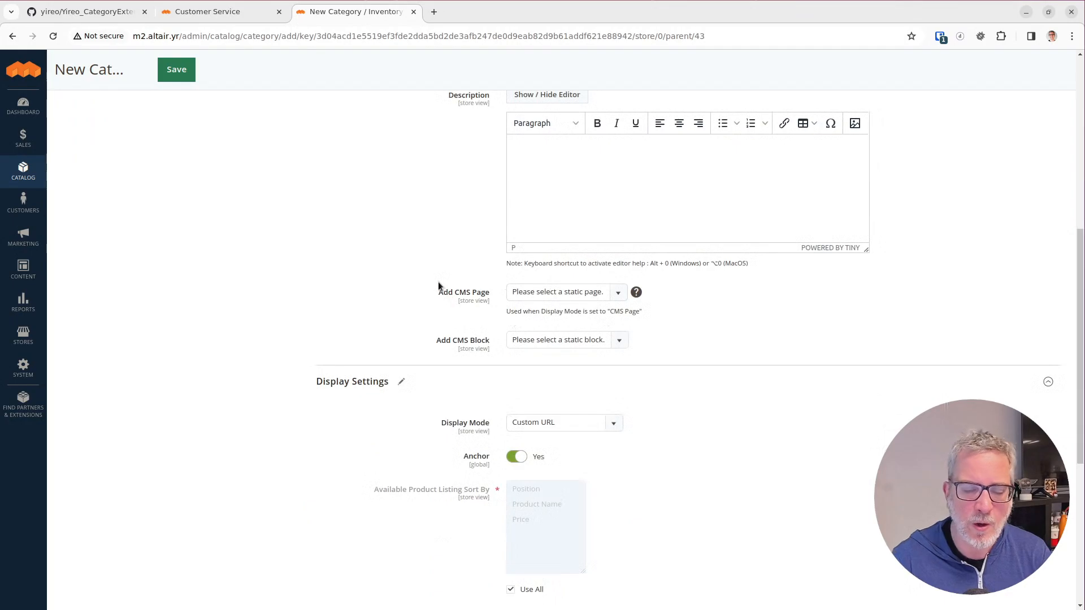
scroll(391, 290, "up", 2)
scroll(391, 289, "up", 6)
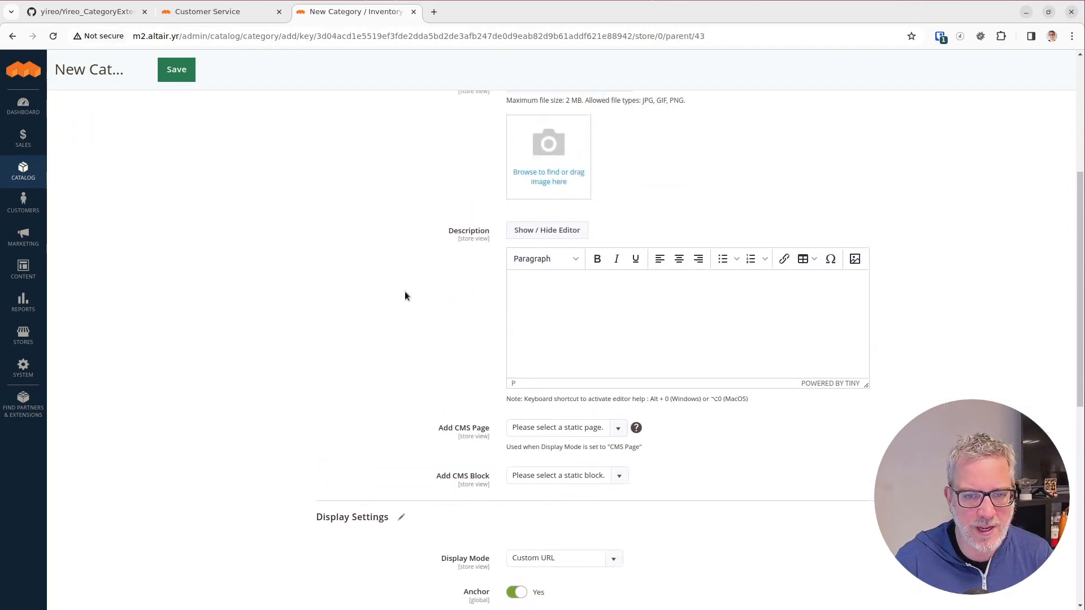
left_click(325, 314)
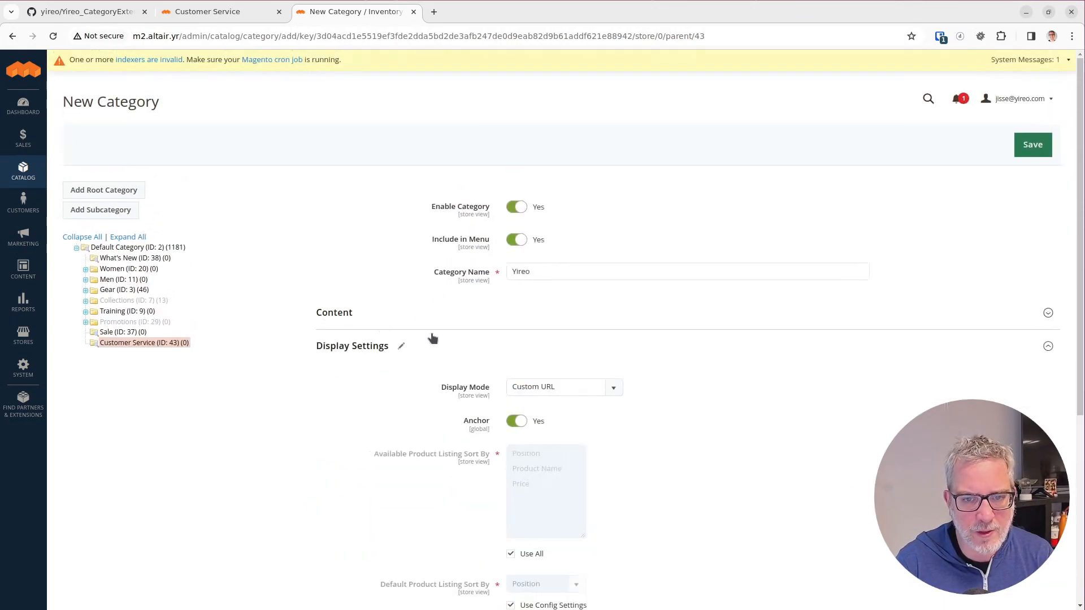
scroll(434, 337, "down", 5)
left_click(377, 404)
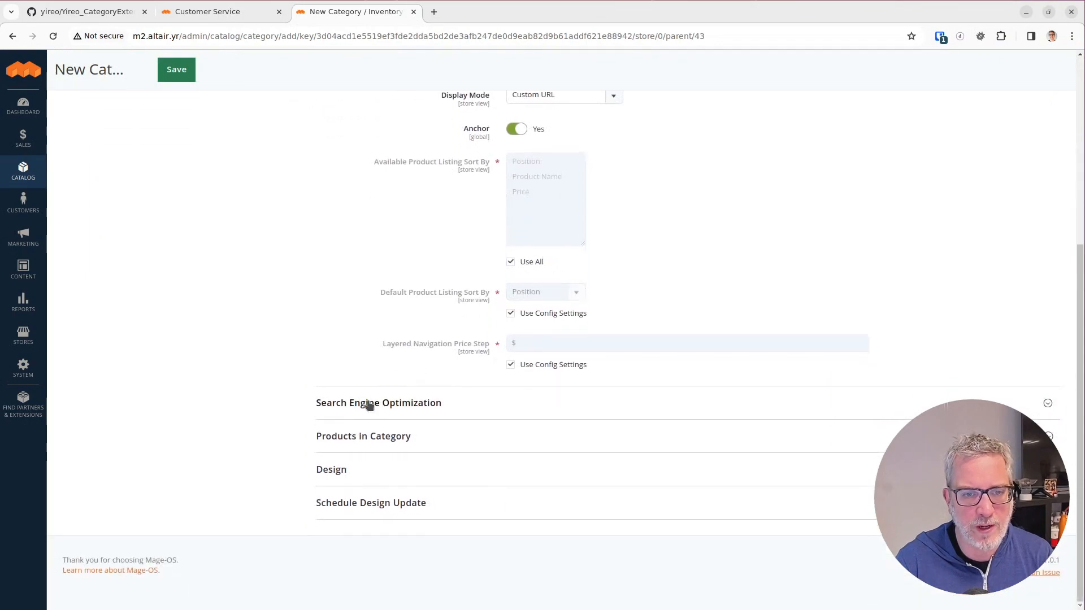
left_click(560, 440)
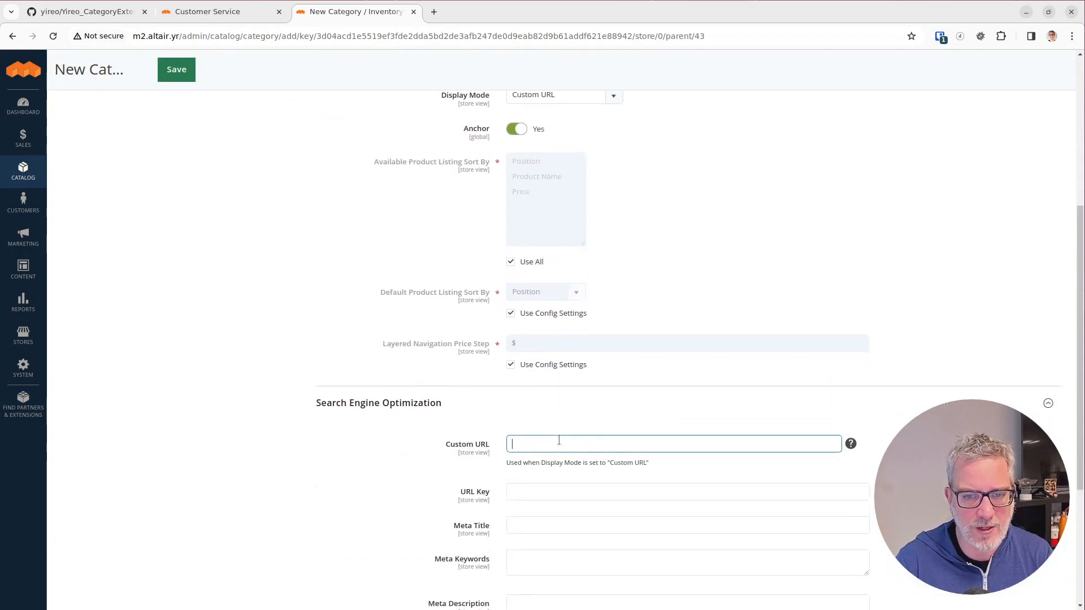
type("https://www.")
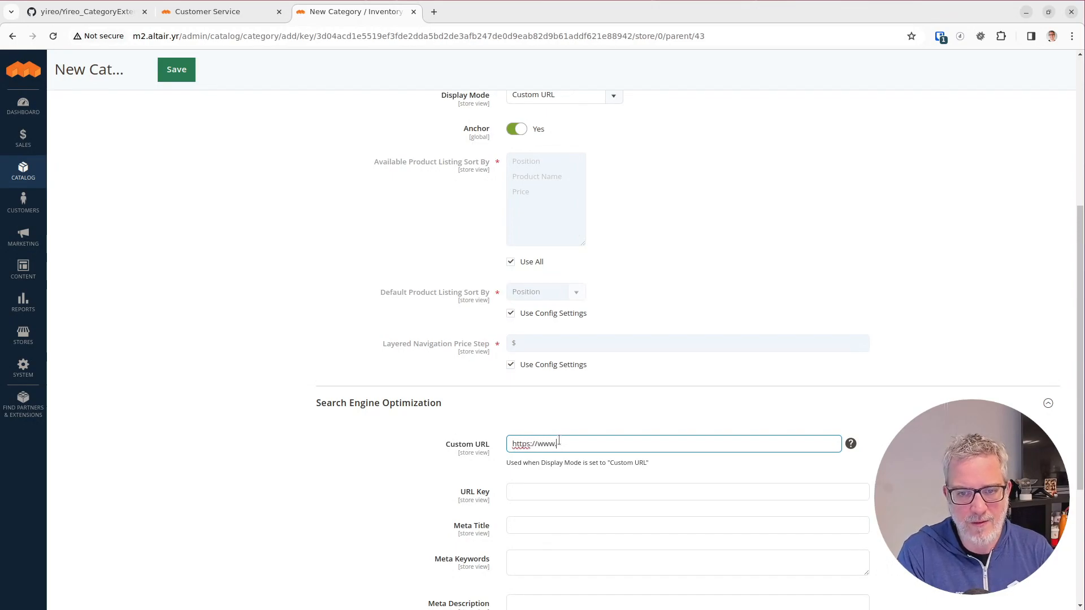
type("yireo.com/")
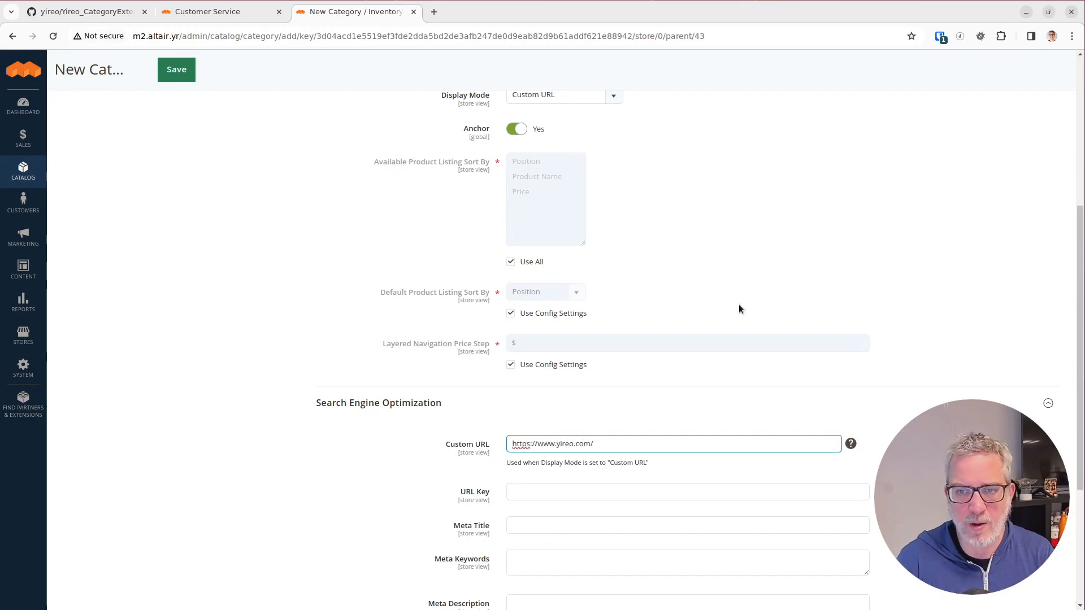
key("Return")
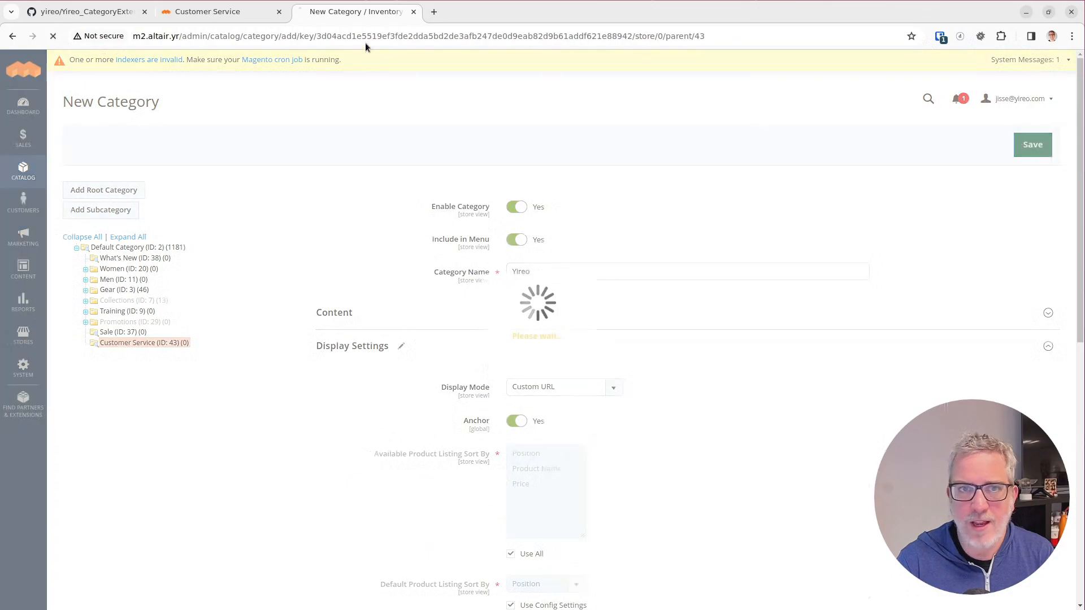
- Test the Yireo menu link under Customer Service on the storefront and return to the Customer Service page
left_click(207, 13)
mouse_move(539, 150)
mouse_move(538, 124)
left_click(527, 161)
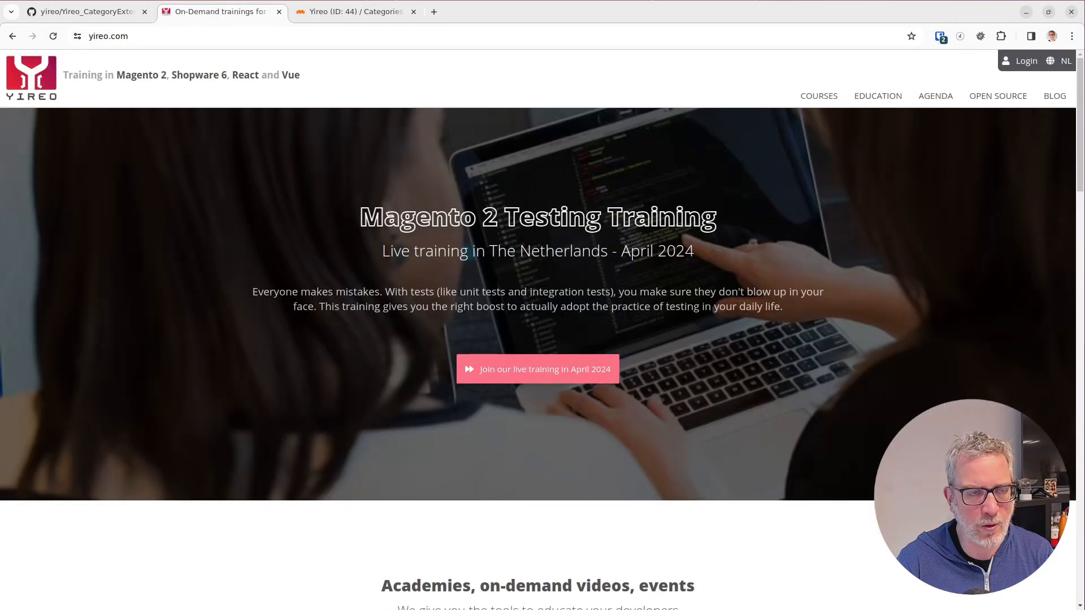
left_click(12, 35)
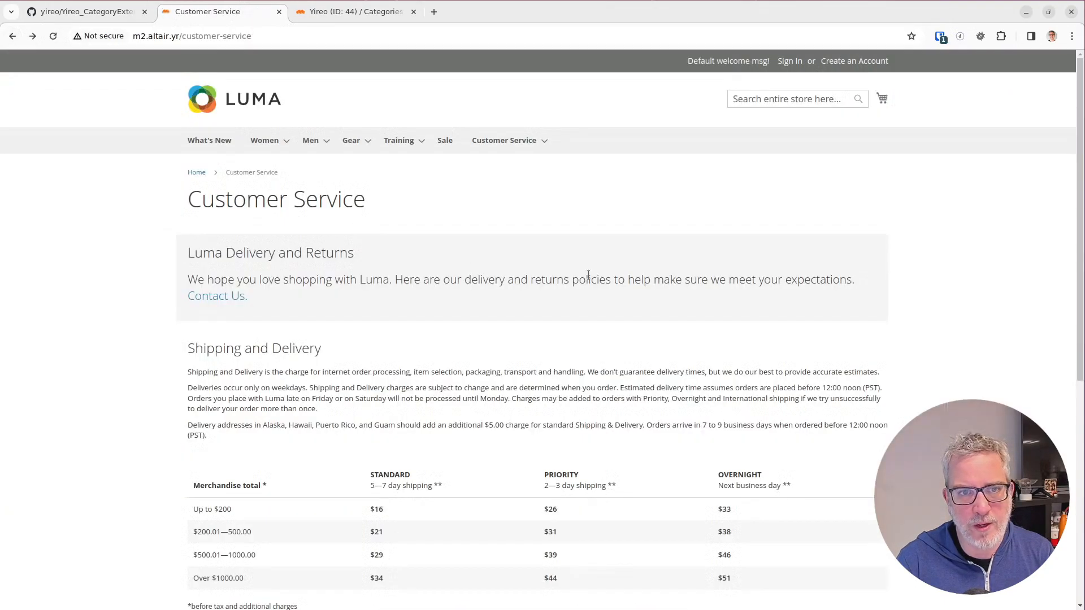
- Return to the Yireo category admin and review the available display modes in its display settings, keeping Custom URL
left_click(373, 14)
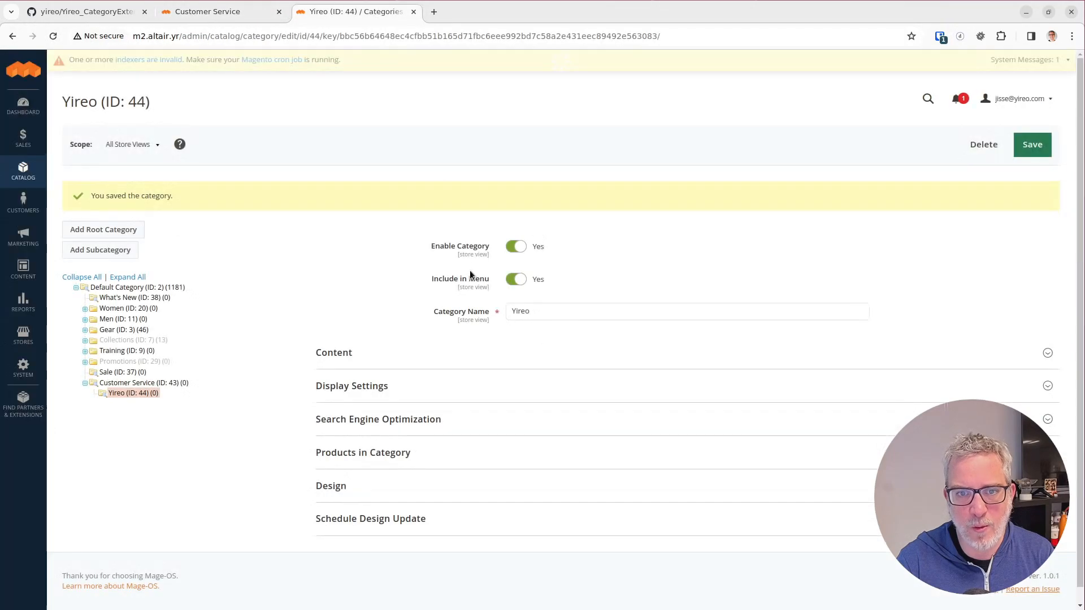
scroll(406, 356, "down", 3)
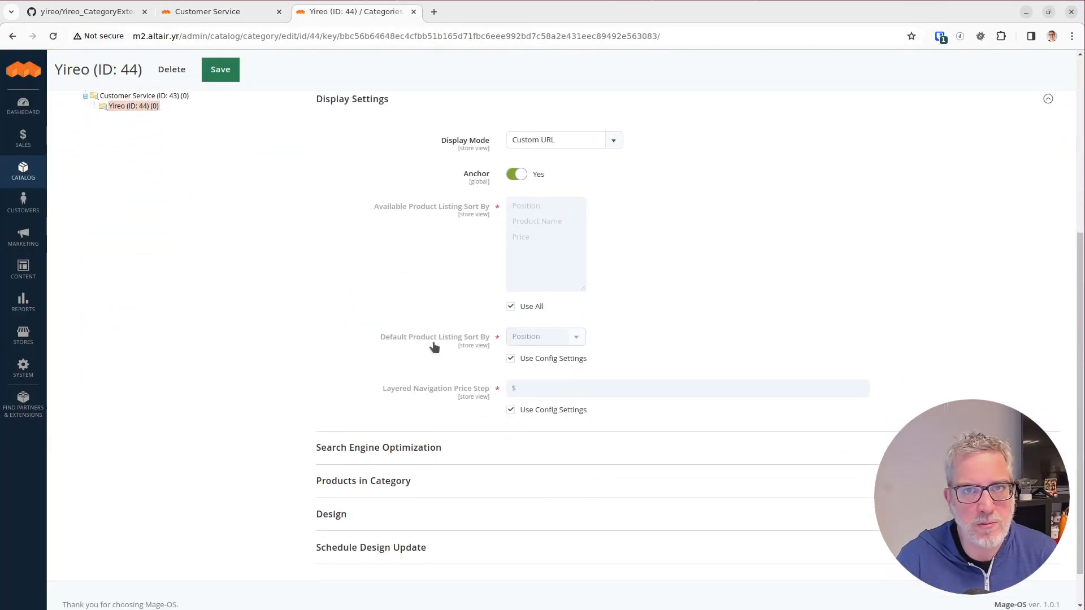
scroll(434, 347, "up", 3)
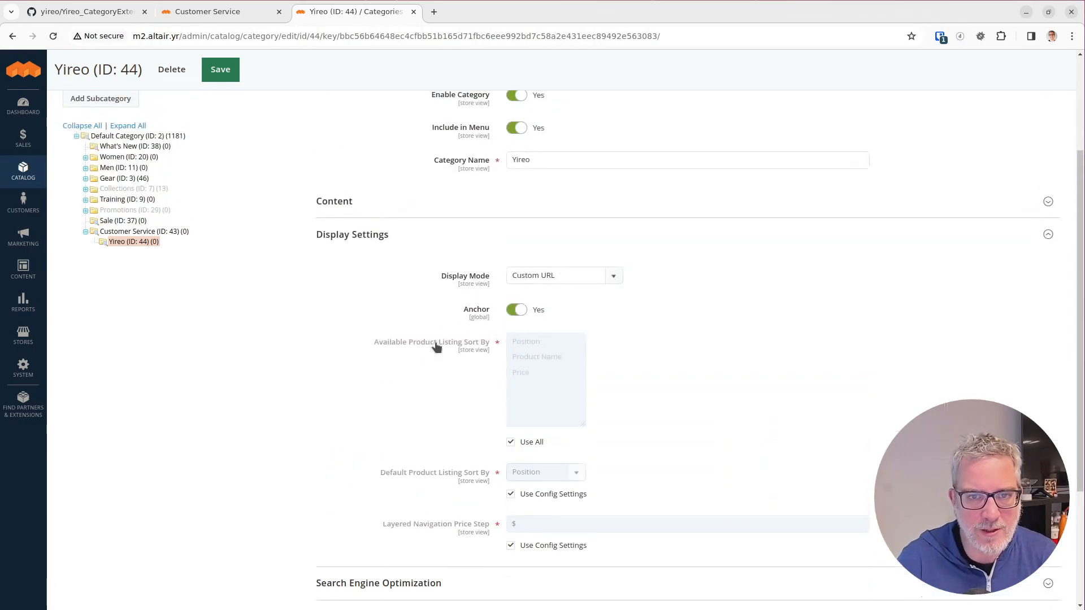
left_click(549, 274)
left_click(453, 299)
- Examine the CMS page selection in the Yireo category's content settings
left_click(337, 209)
scroll(351, 280, "down", 4)
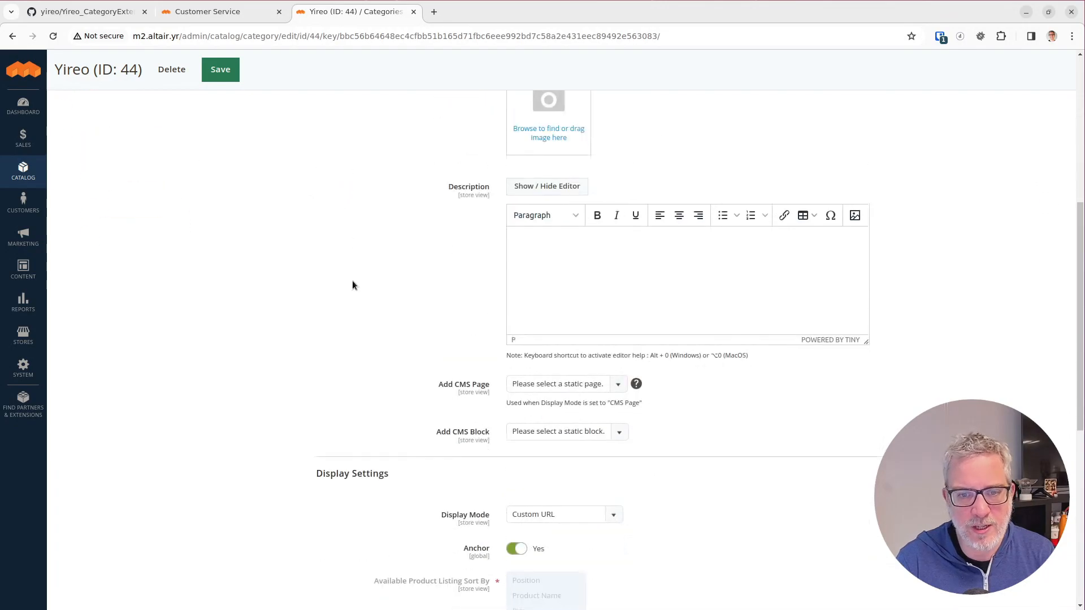
scroll(432, 384, "down", 8)
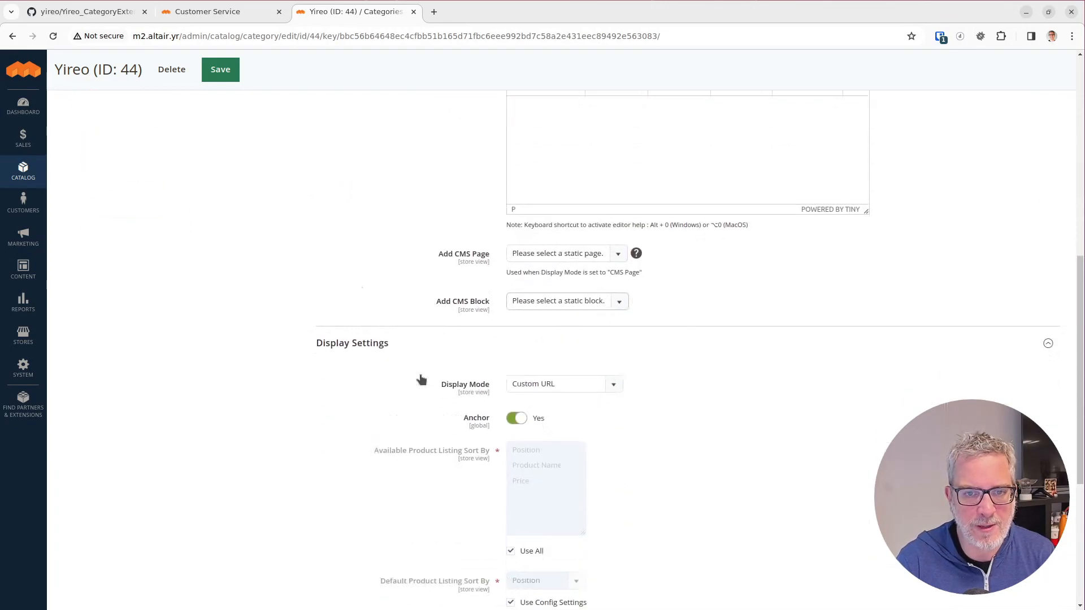
- Review the custom URL field in the search engine optimization settings and switch to the Yireo_CategoryExtended repository on GitHub
left_click(360, 404)
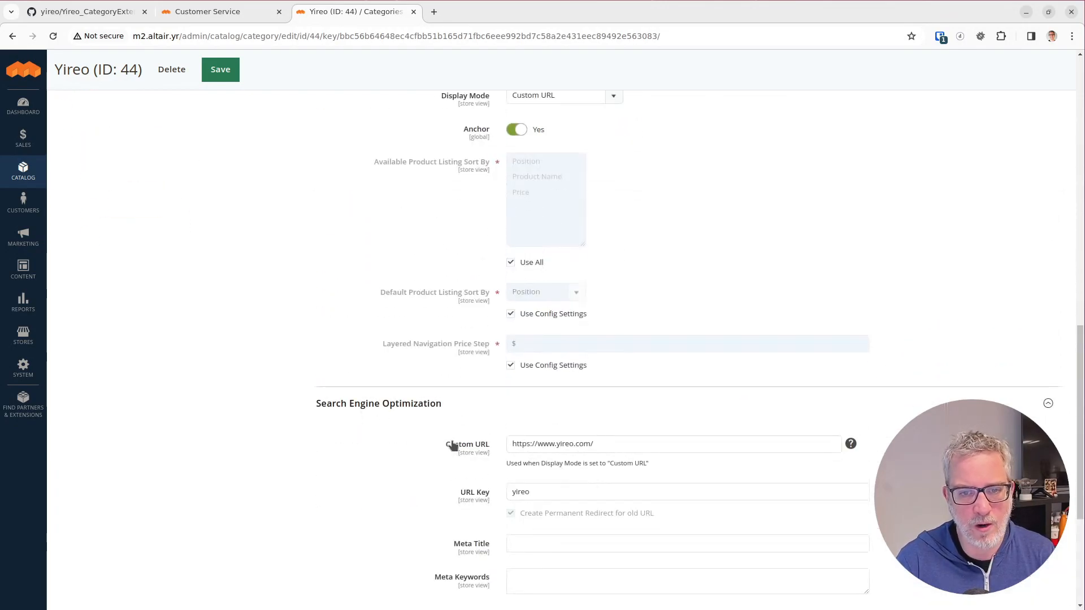
scroll(481, 429, "down", 3)
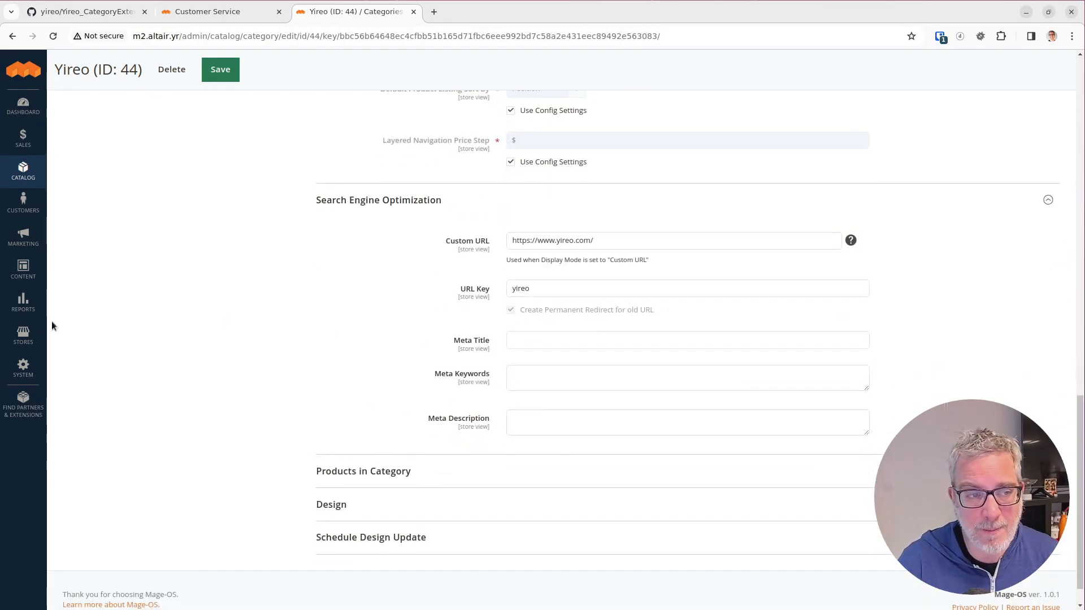
key("ctrl+1")
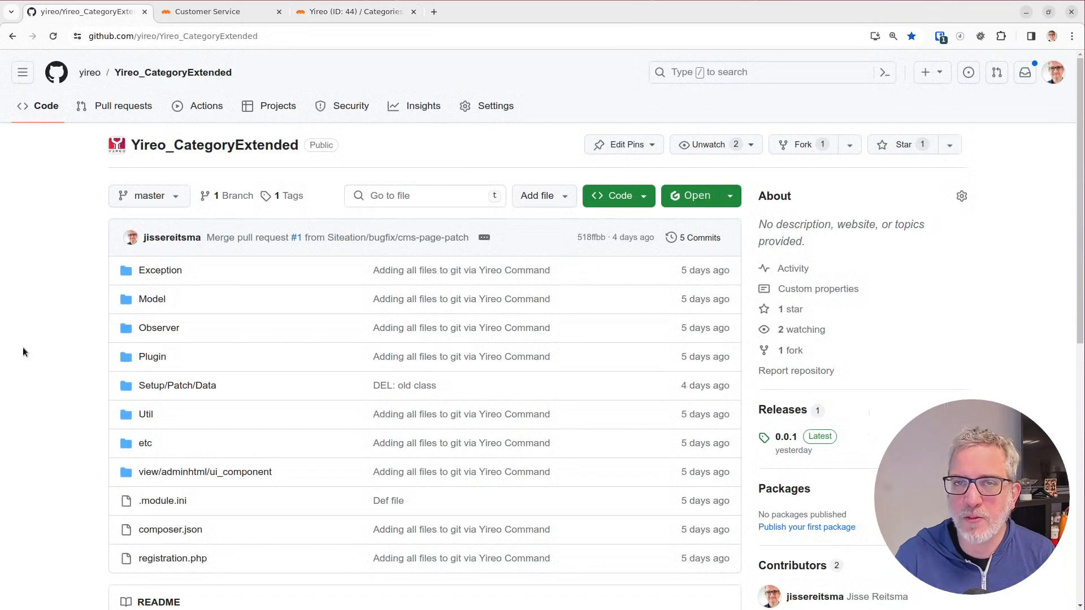